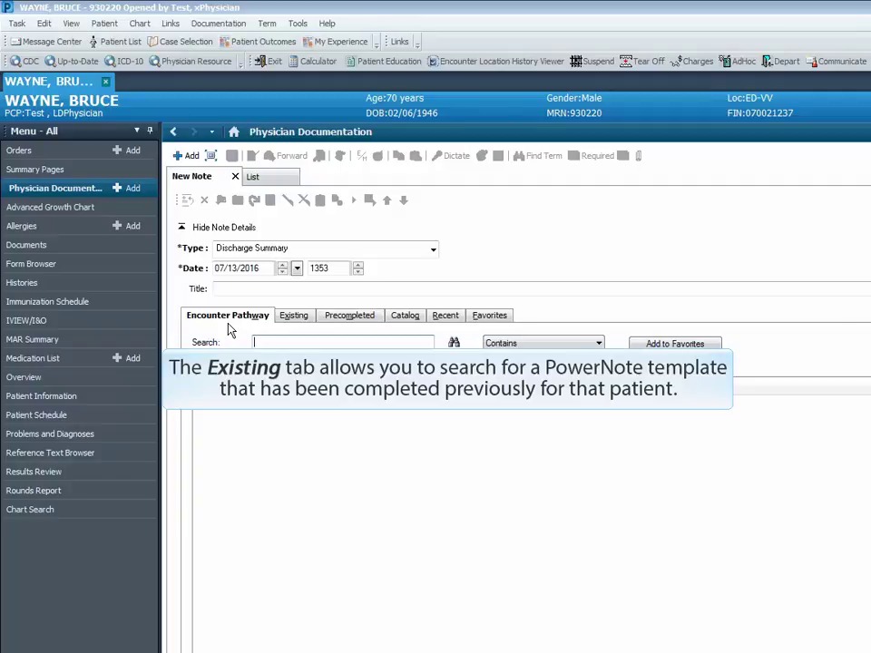
- Review the Existing, Precompleted, Catalog, Recent and Favorites template sources, then return to the Encounter Pathway search
left_click(302, 324)
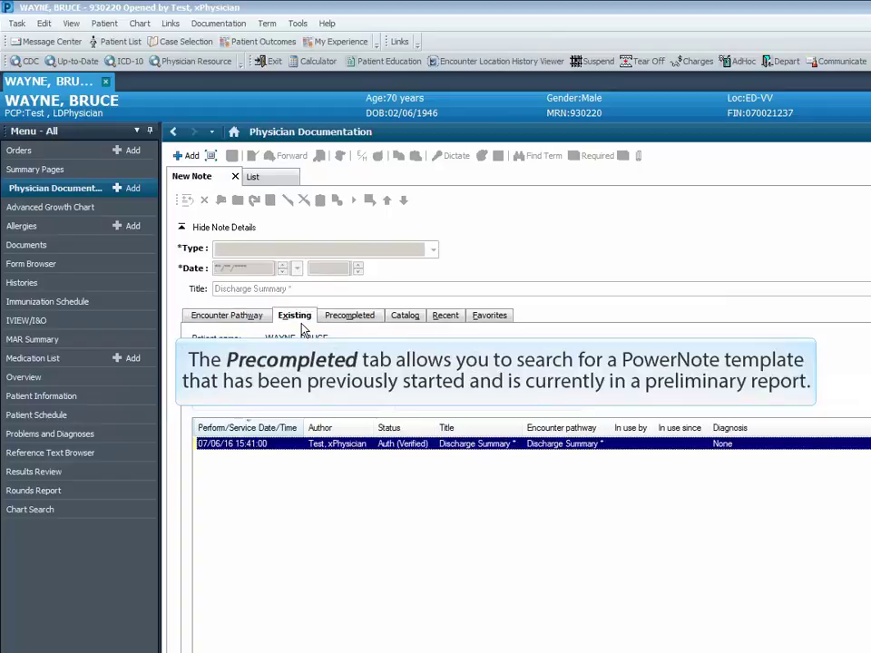
left_click(349, 320)
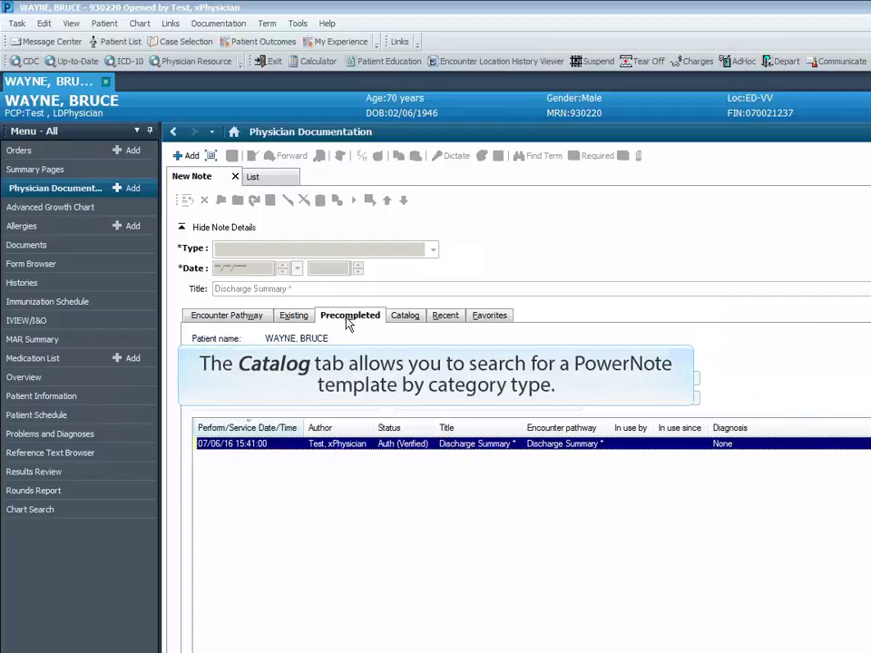
left_click(406, 320)
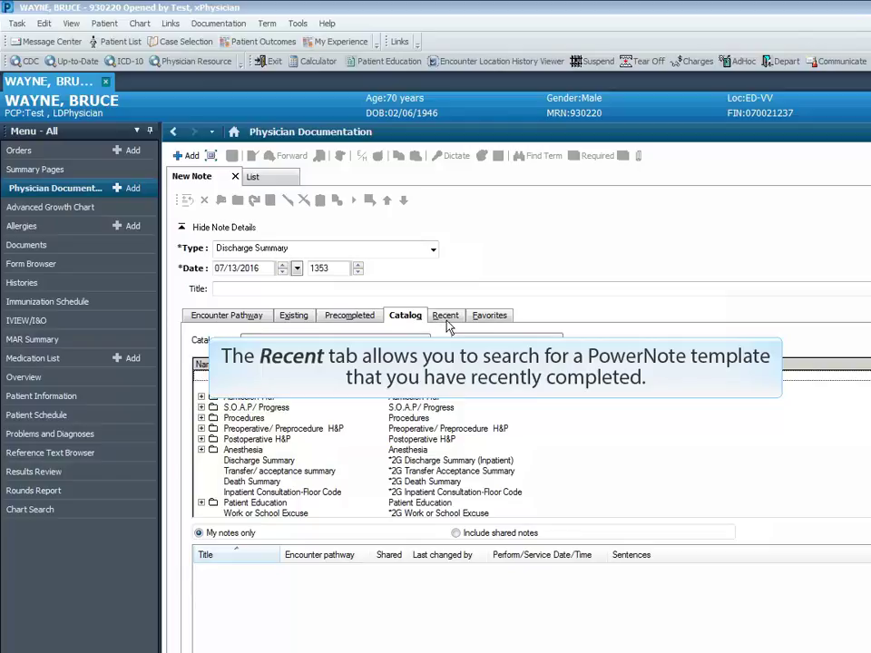
left_click(445, 318)
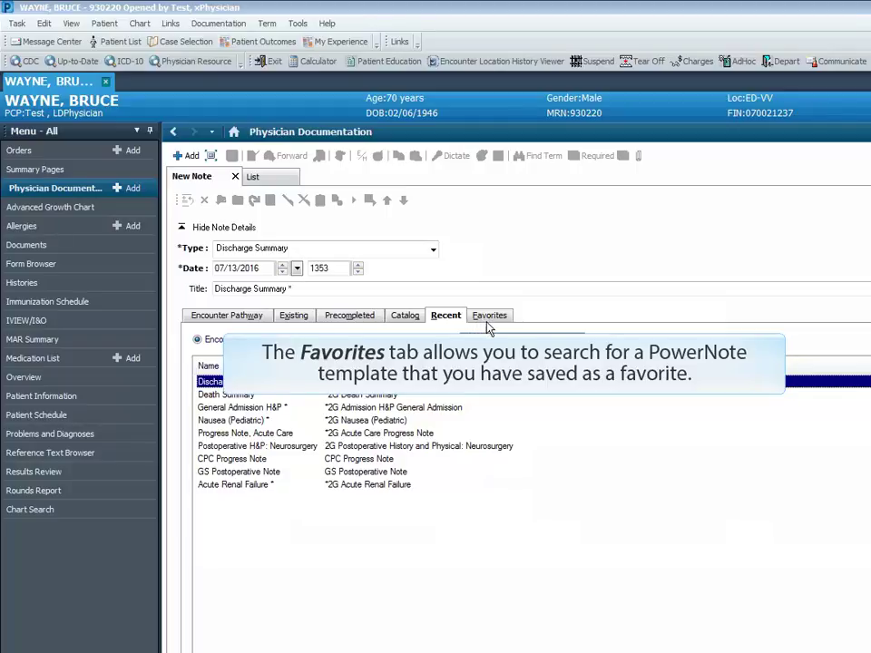
left_click(489, 318)
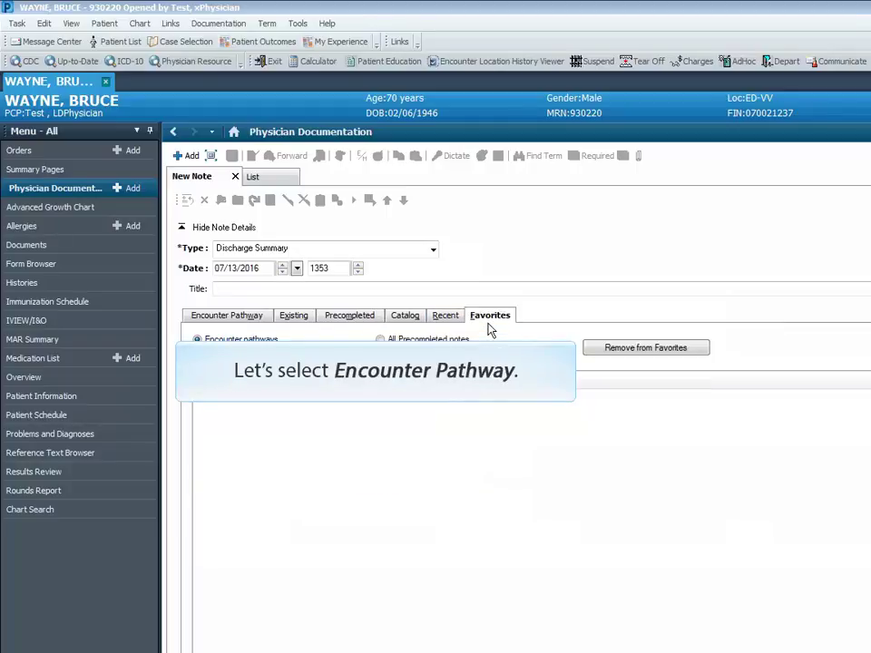
left_click(237, 318)
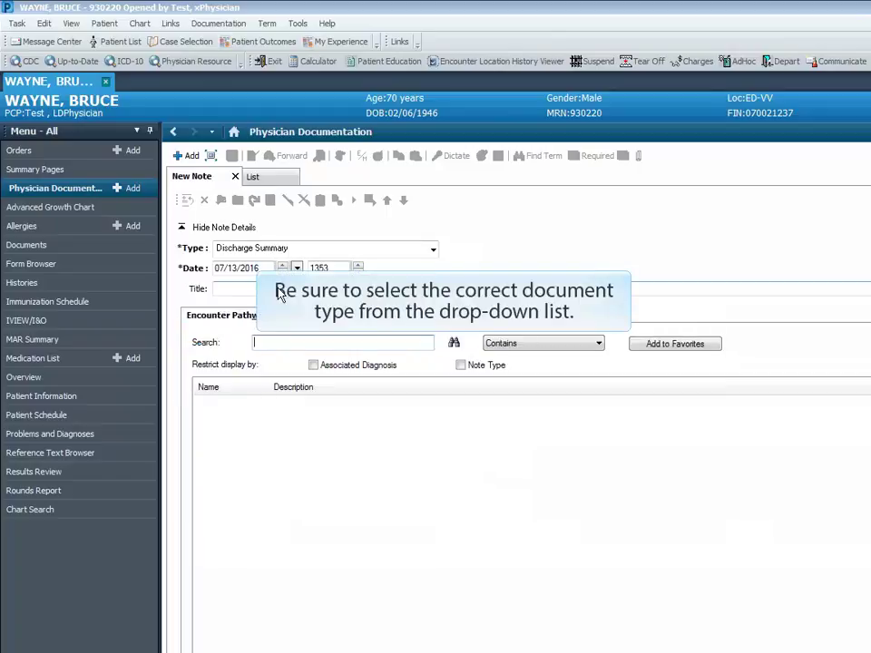
- Keep Discharge Summary as the note type and title the note "discharge summary"
left_click(433, 254)
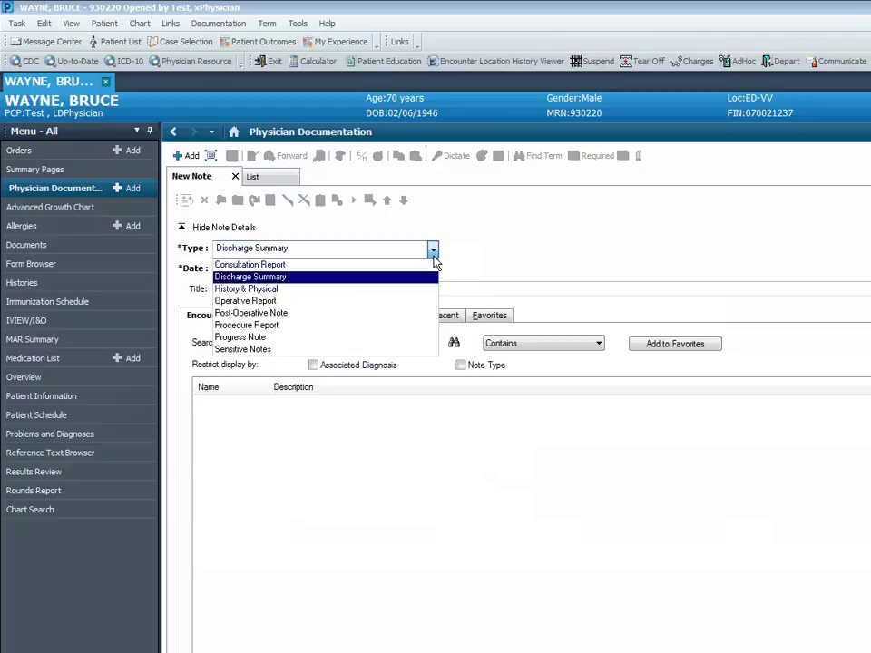
left_click(434, 257)
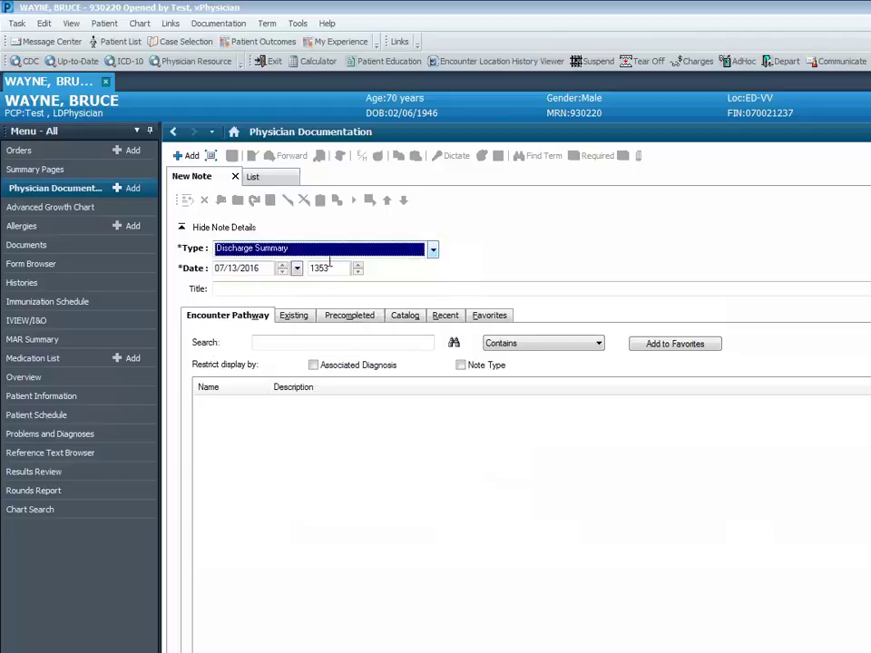
left_click(269, 289)
type("discharge ")
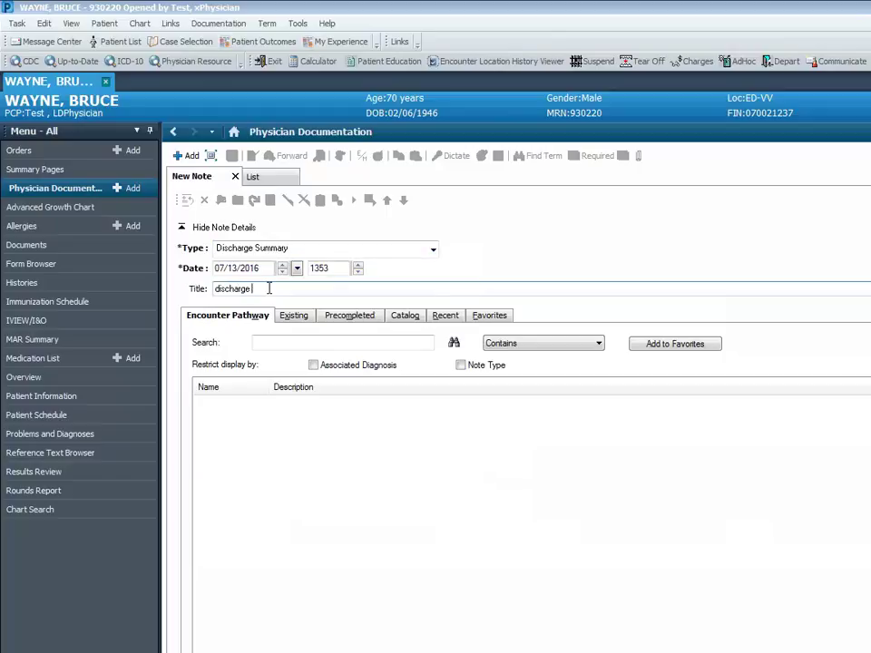
type("summary")
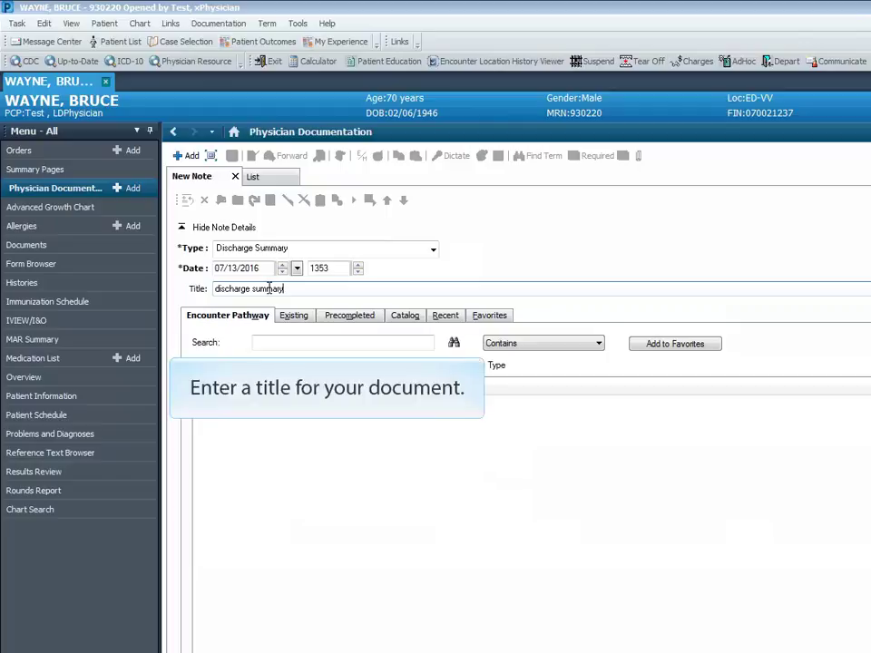
- Search the encounter pathways for "discharge summary" and select the *2G Discharge Summary (Inpatient) template
left_click(259, 343)
type("discharge ")
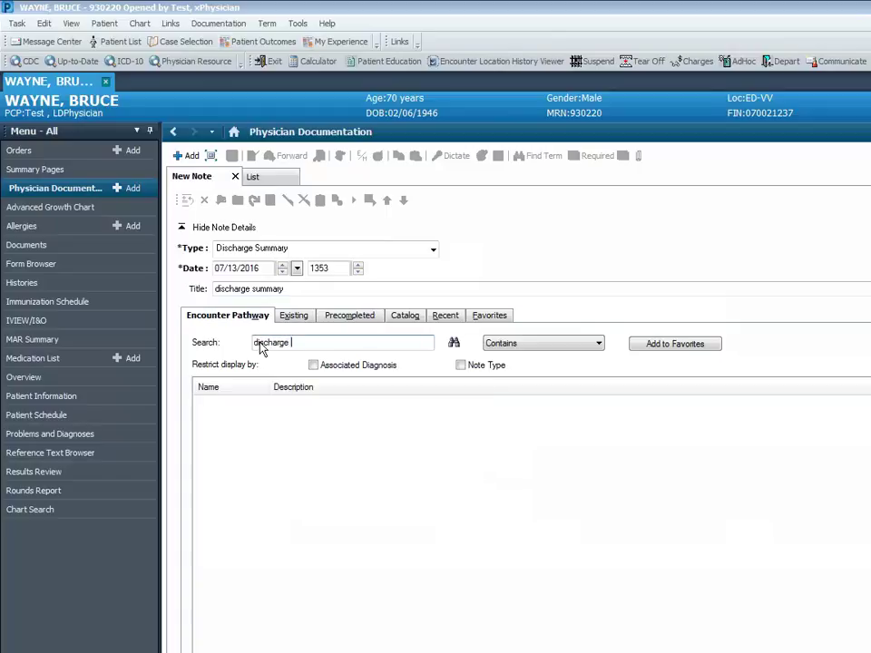
type("summary")
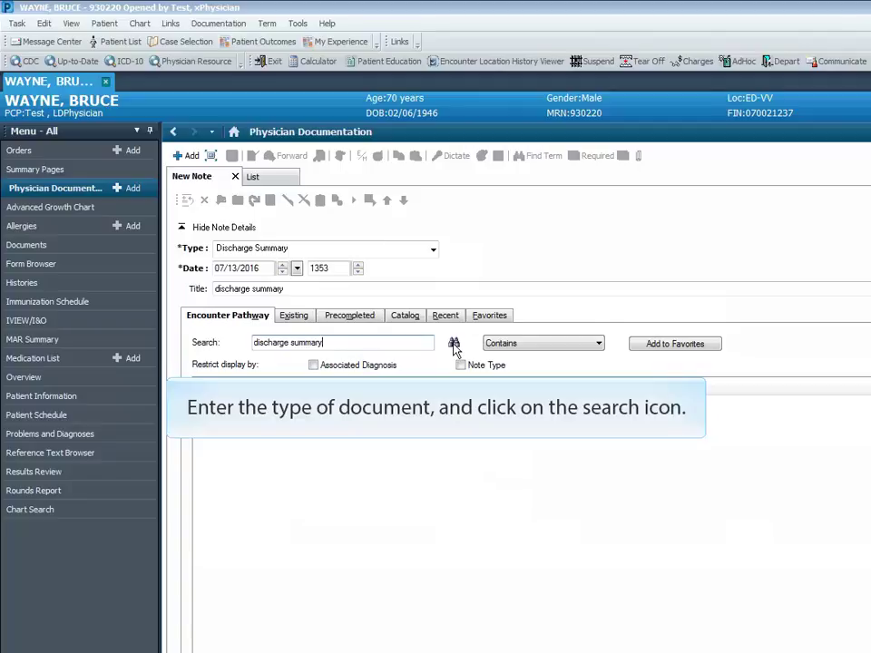
left_click(453, 344)
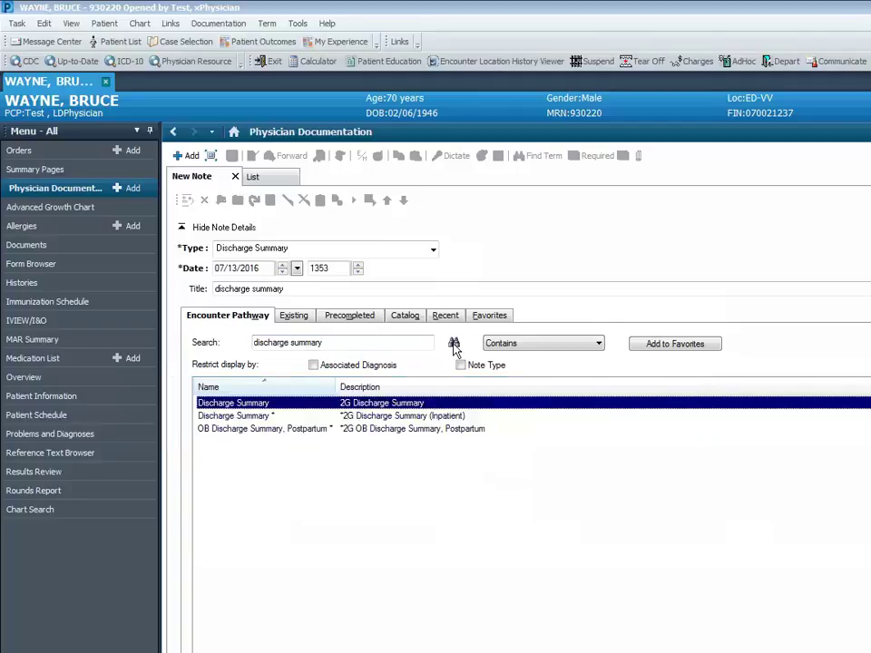
left_click(237, 416)
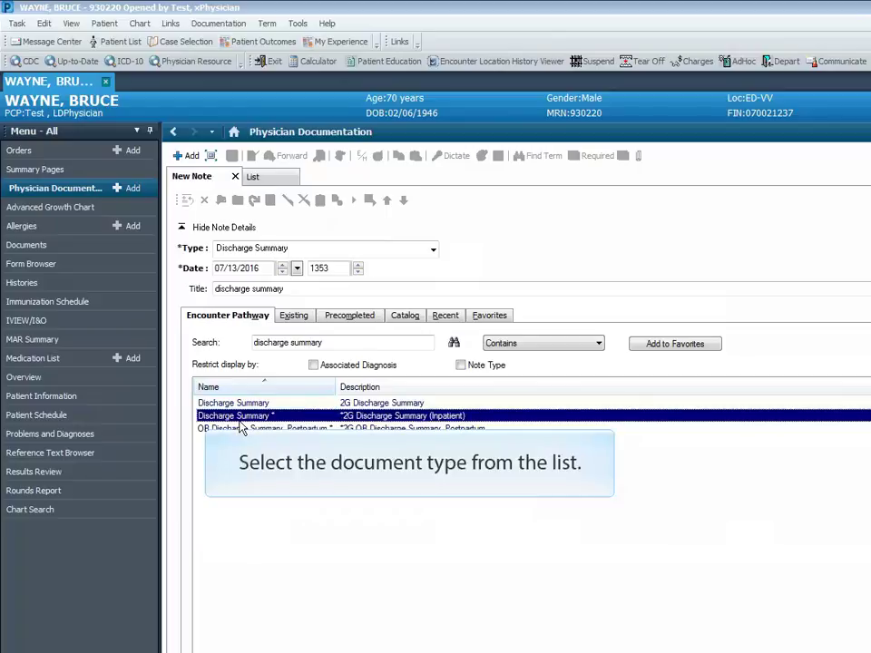
- Open the selected template and auto-populate all available terms except "No qualifying data available"
double_click(341, 415)
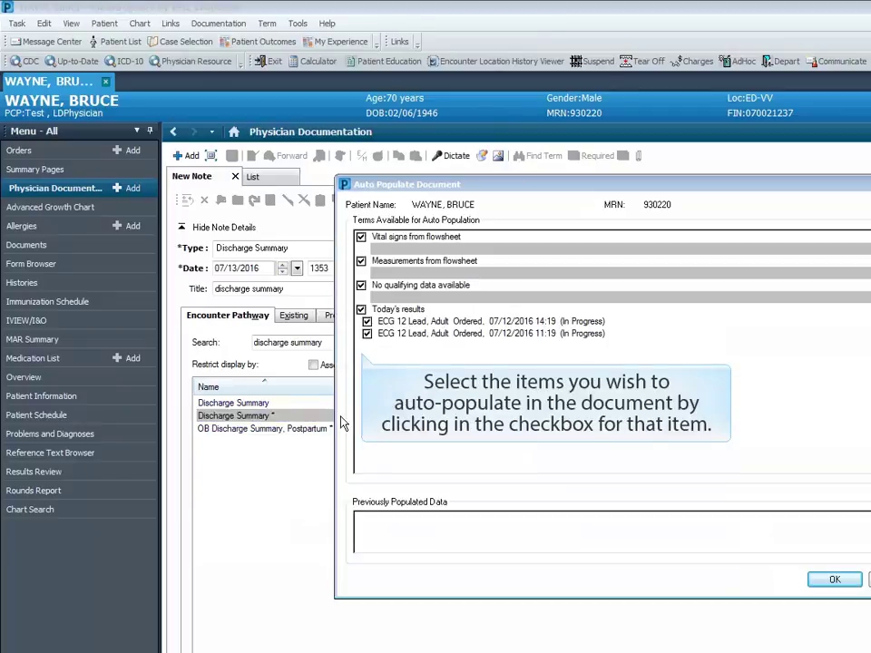
left_click(361, 286)
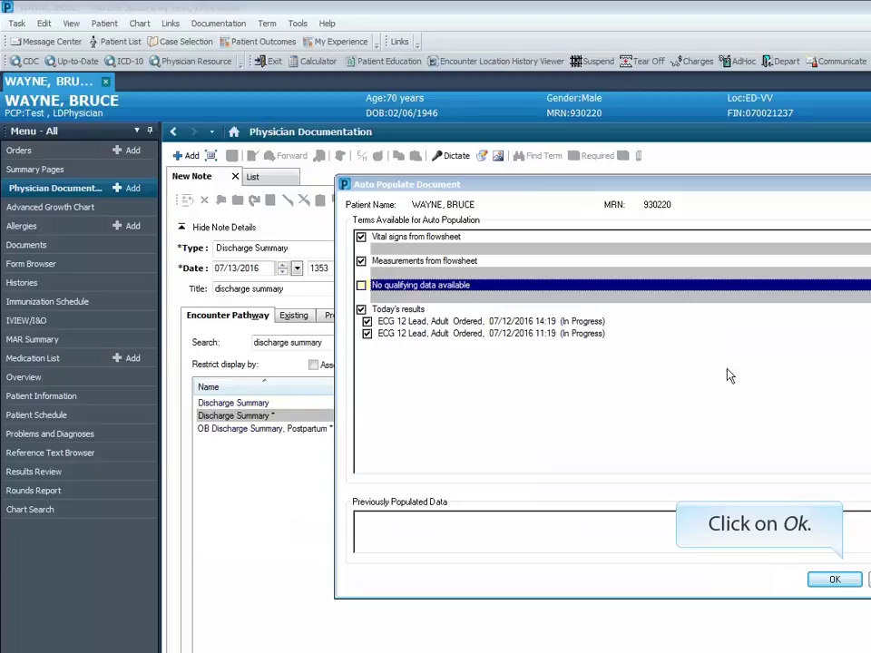
left_click(834, 578)
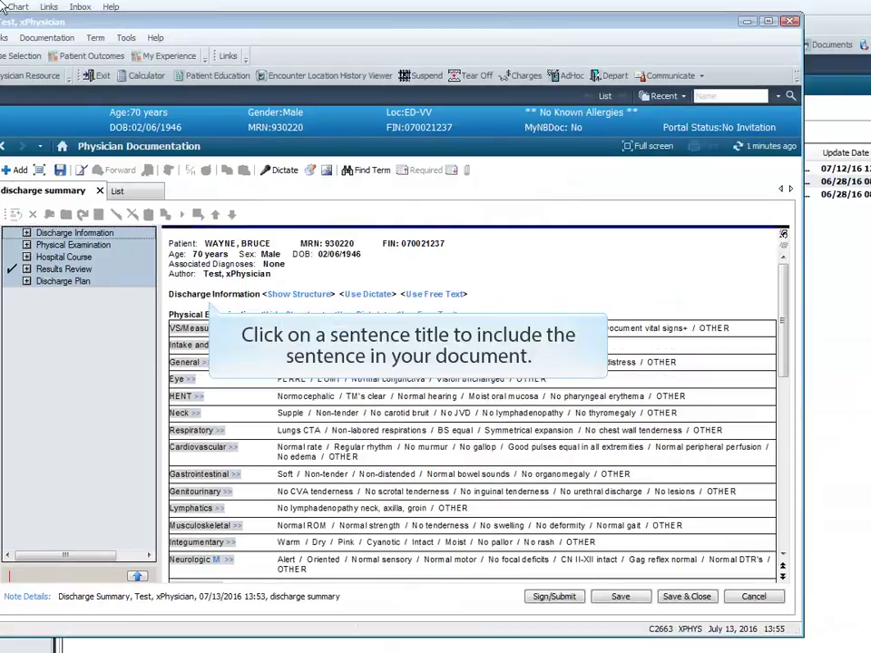
- Include Discharge Summary Information and, in the physical examination, Intake and Output, No acute distress for General and Normal conjunctiva for Eye
left_click(215, 295)
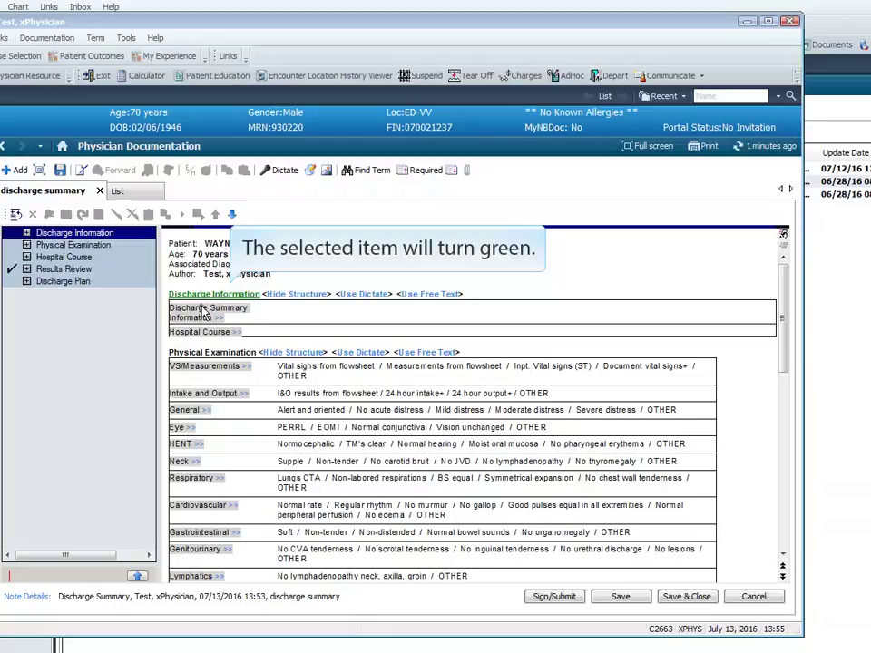
left_click(204, 312)
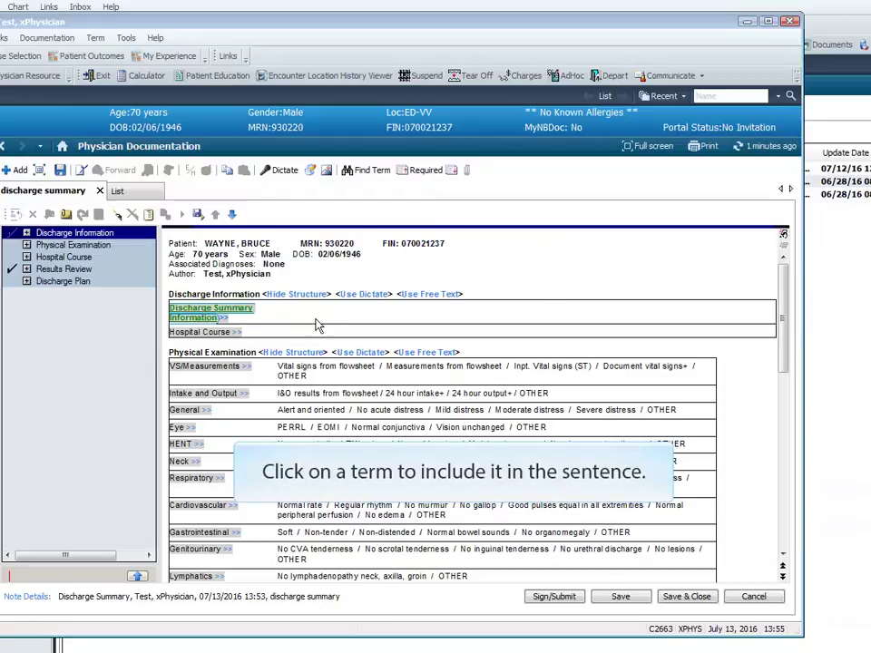
left_click(393, 409)
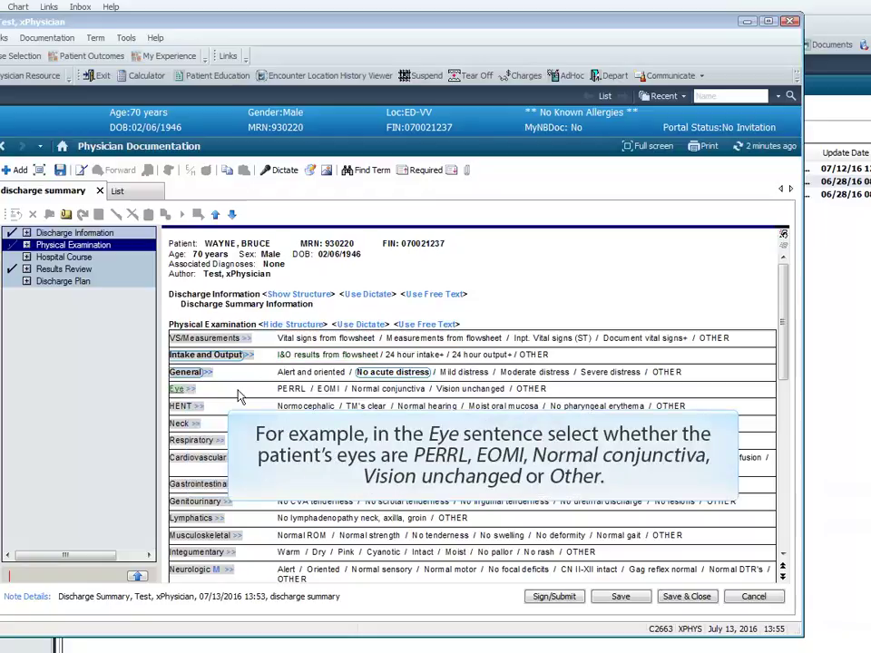
left_click(388, 389)
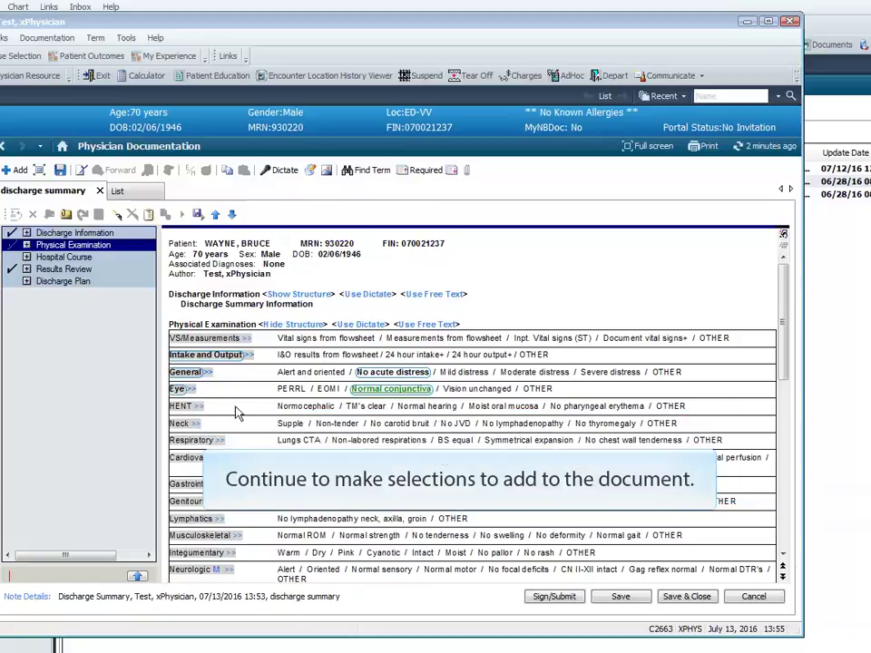
- Document Lungs CTA and Symmetrical expansion for Respiratory, and Normal rate and Good pulses equal in all extremities for Cardiovascular
left_click(197, 442)
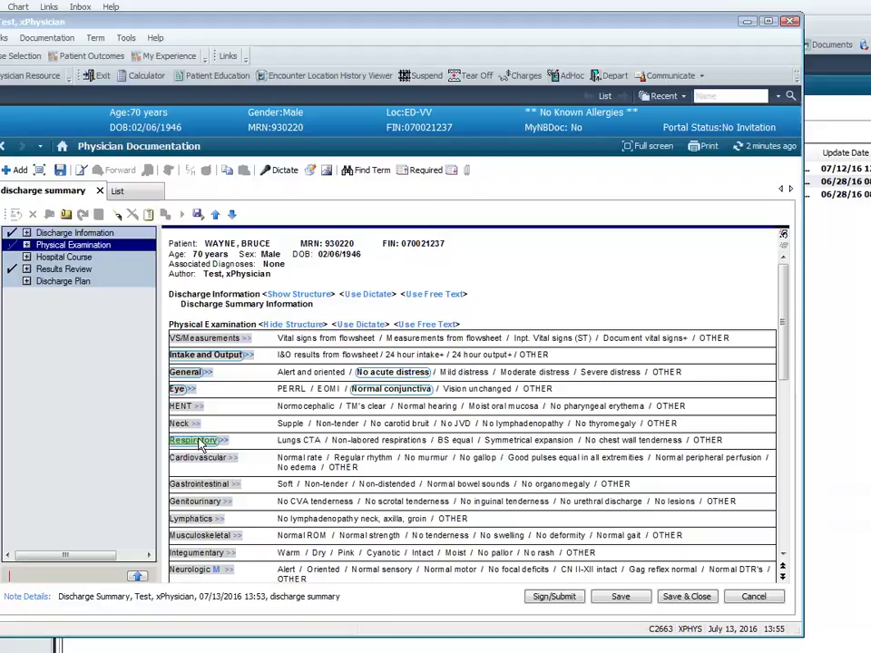
left_click(302, 442)
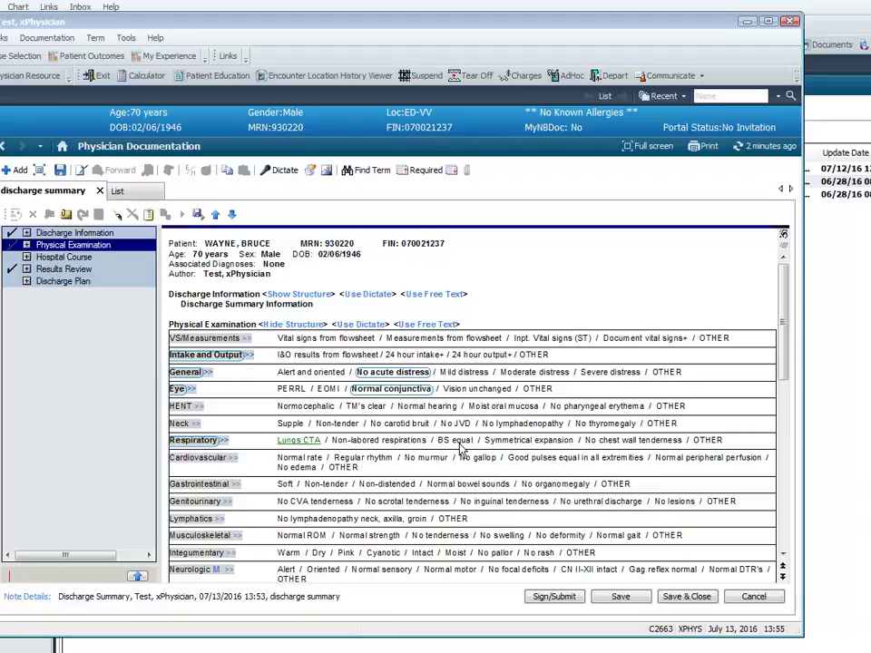
left_click(528, 442)
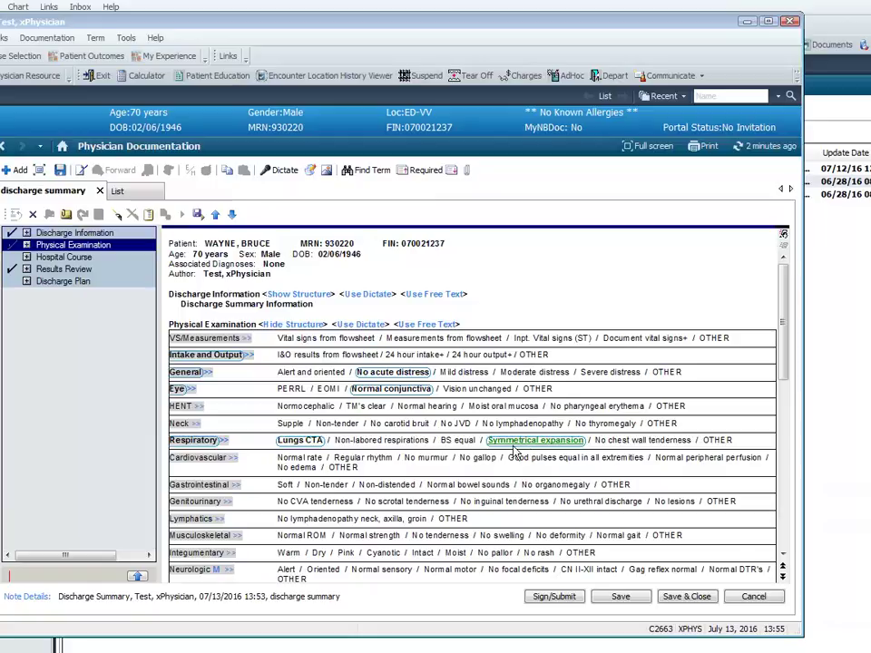
left_click(206, 460)
left_click(303, 460)
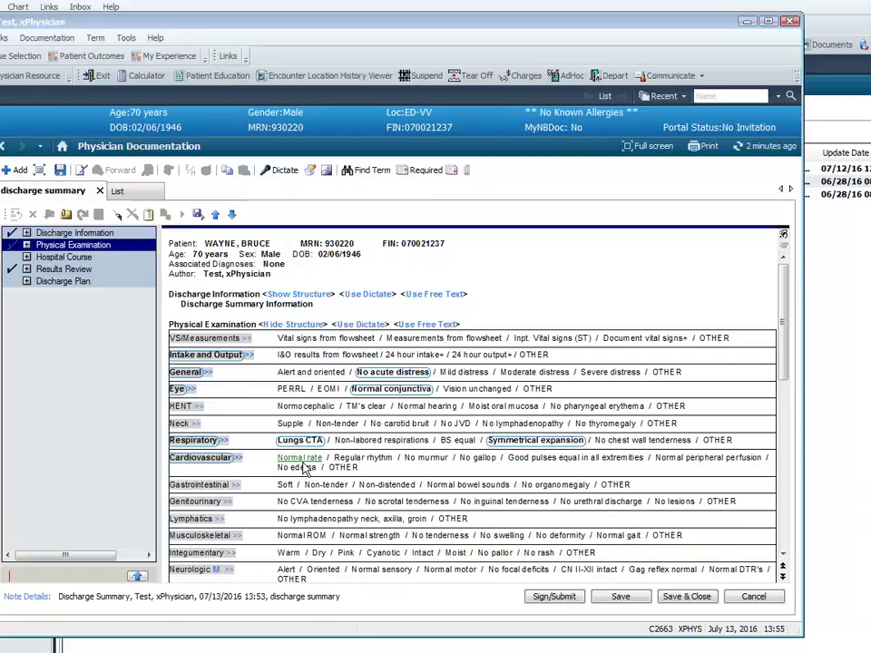
left_click(572, 462)
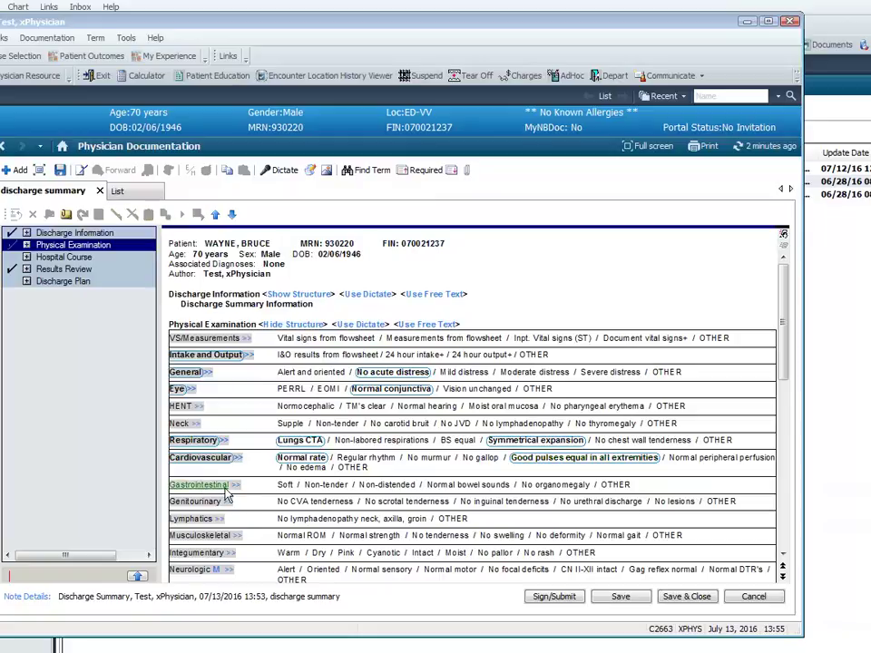
- Document Non-distended and Normal bowel sounds for Gastrointestinal, and mark the Bladder term in the expanded Genitourinary findings
left_click(385, 486)
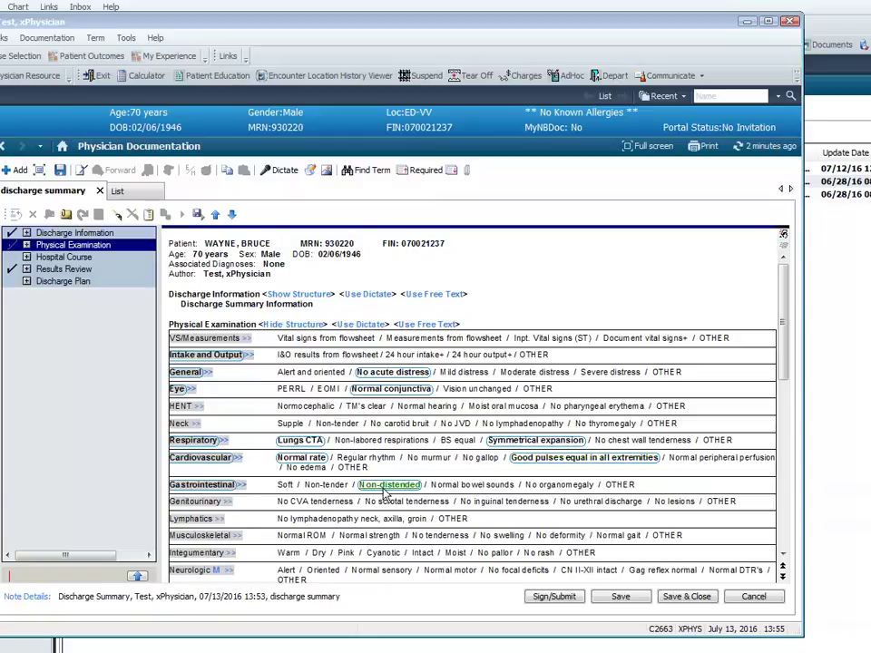
left_click(471, 487)
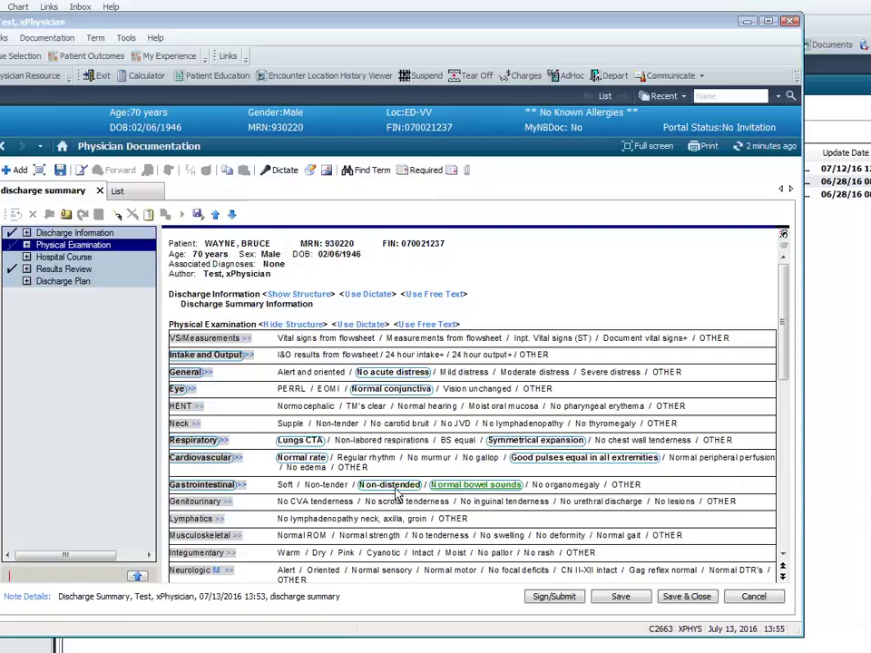
left_click(195, 501)
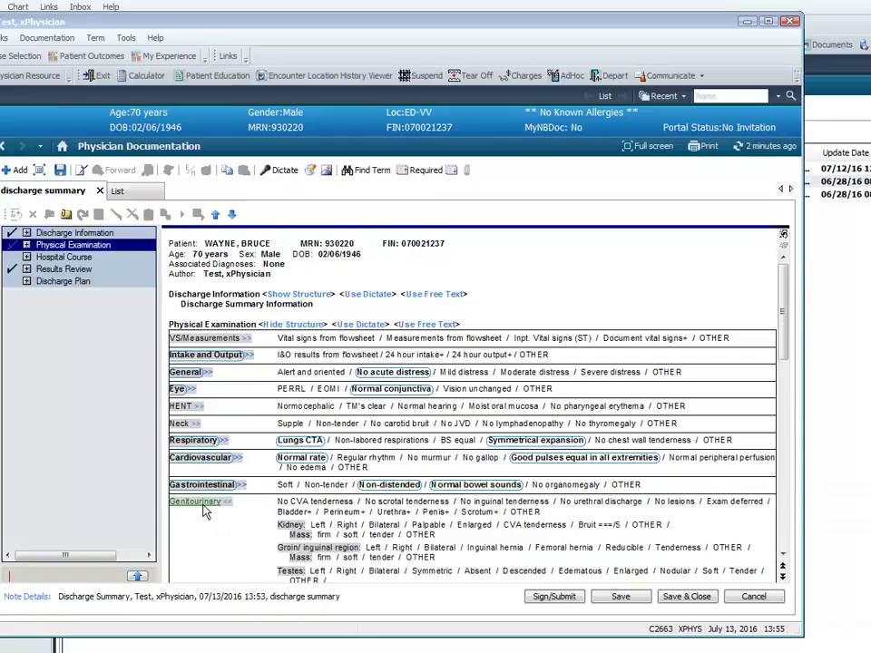
double_click(300, 512)
scroll(689, 392, "down", 5)
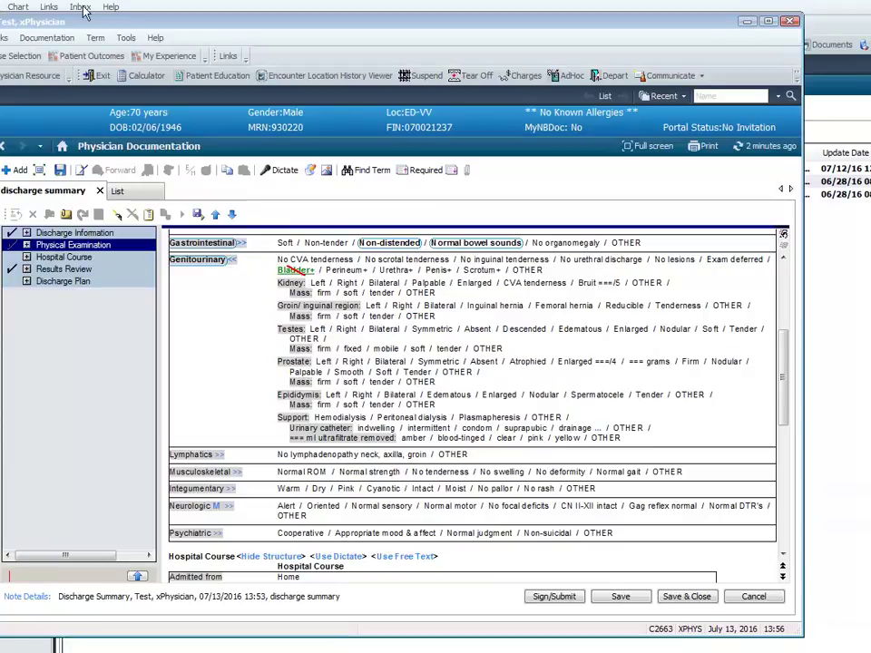
- Set the Medical management day to 3 in the Hospital Course section
scroll(420, 437, "down", 6)
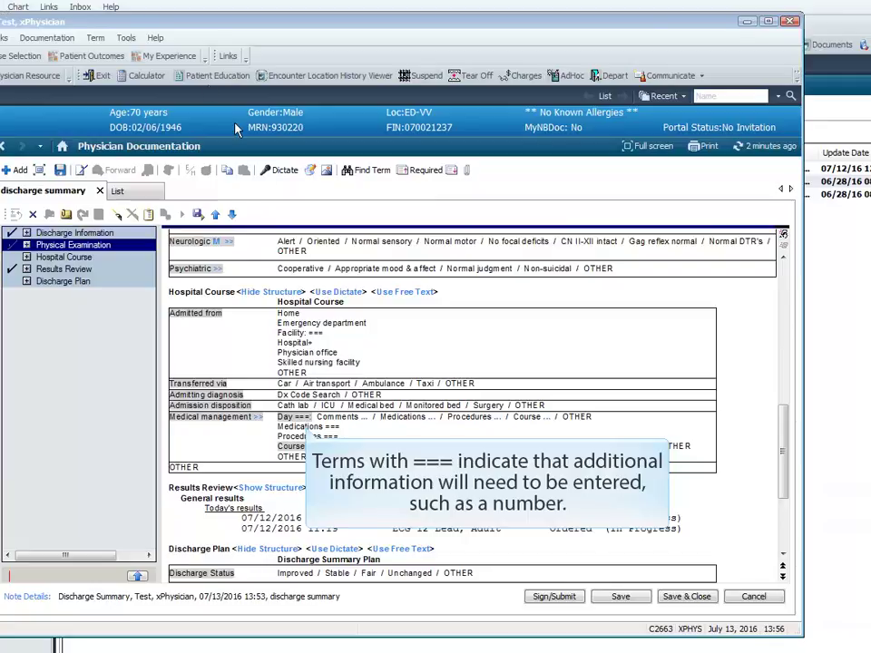
left_click(299, 419)
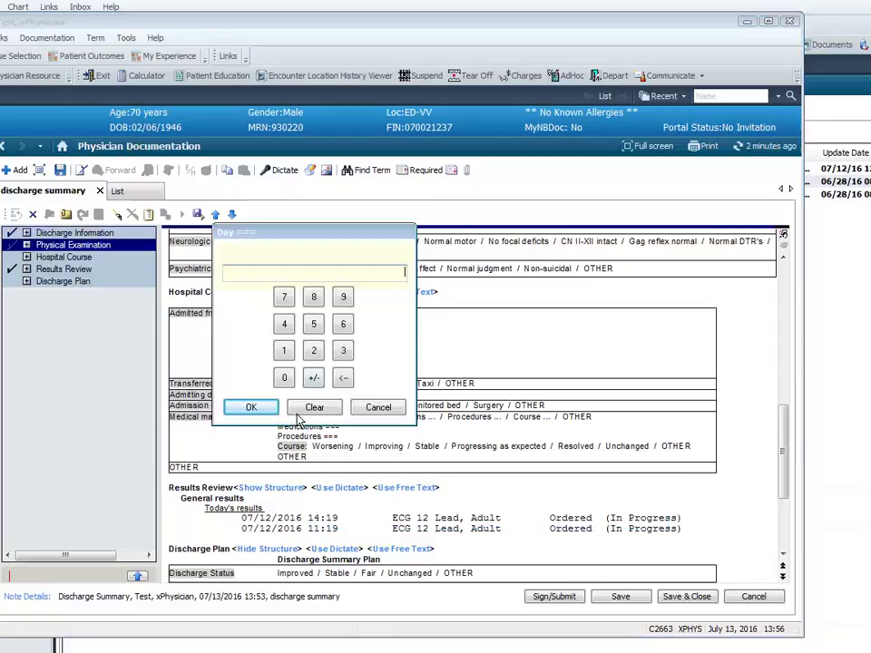
left_click(345, 353)
left_click(251, 407)
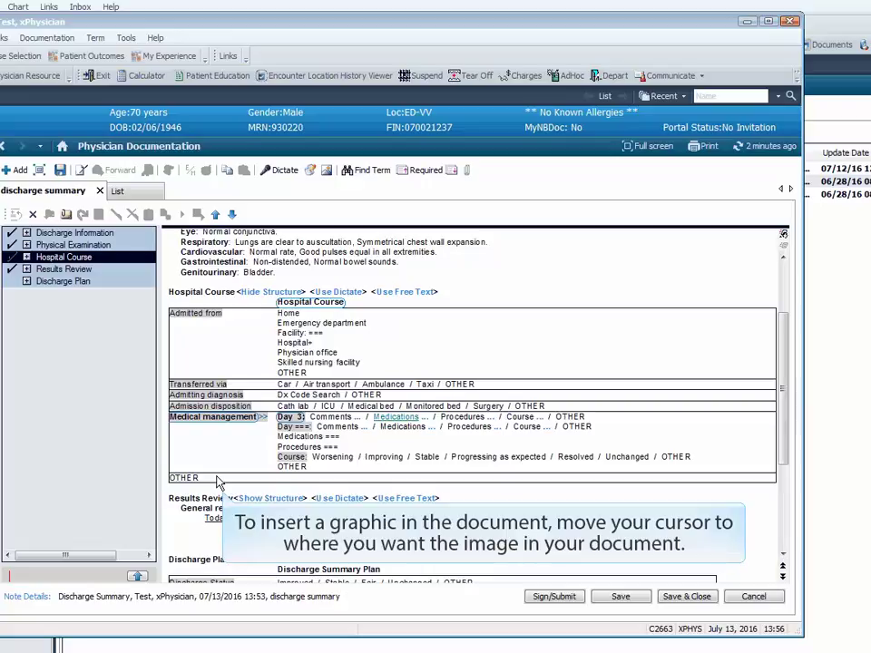
- Insert a femur diagram at the end of the Hospital Course section, and preview the note's text before returning to the template
left_click(218, 481)
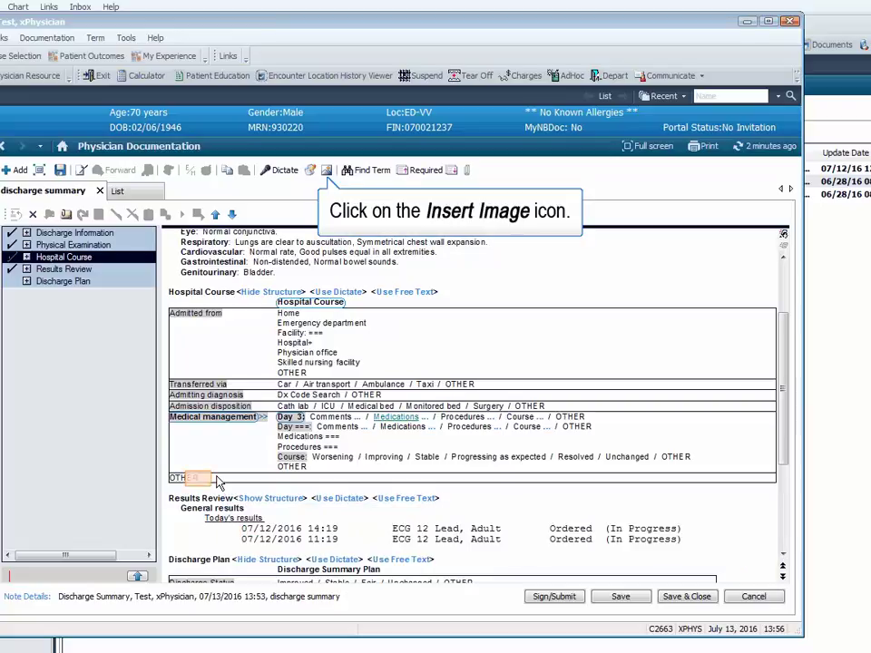
left_click(328, 171)
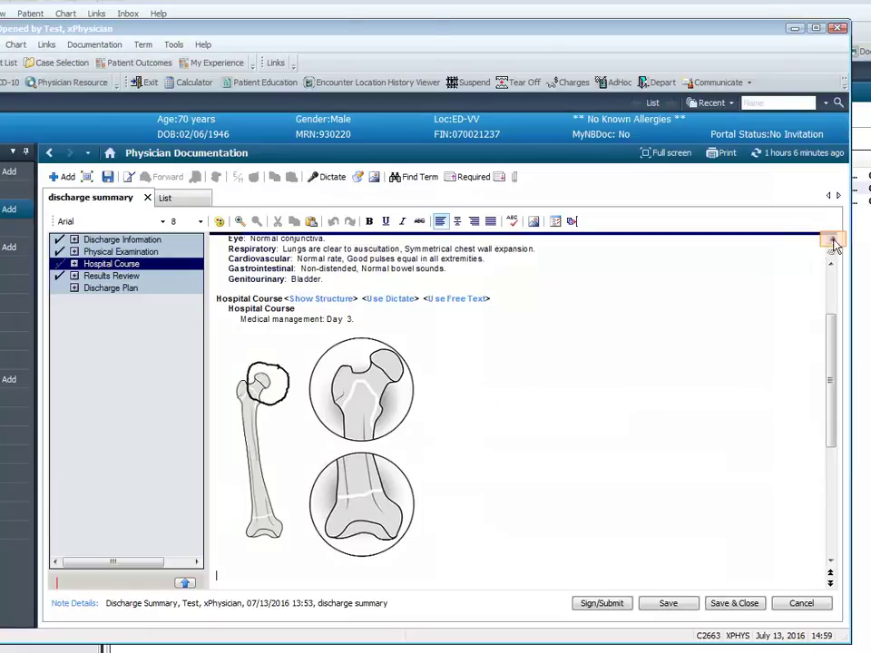
scroll(632, 316, "up", 3)
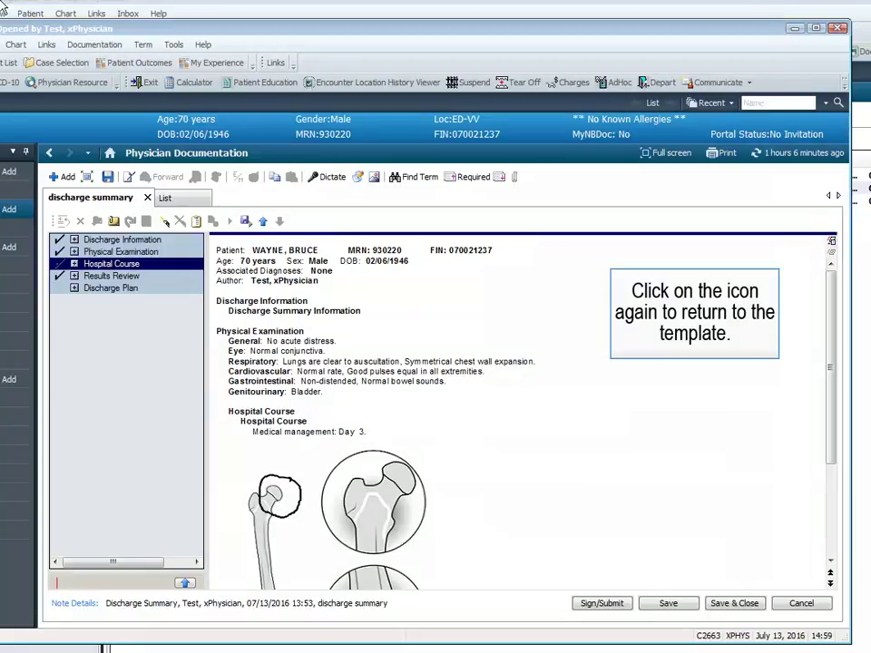
left_click(831, 241)
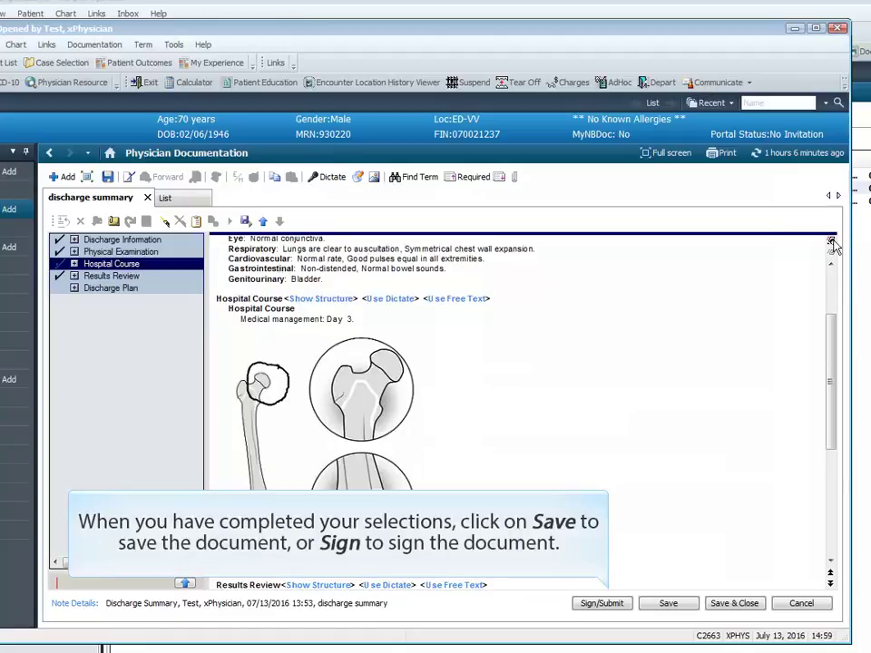